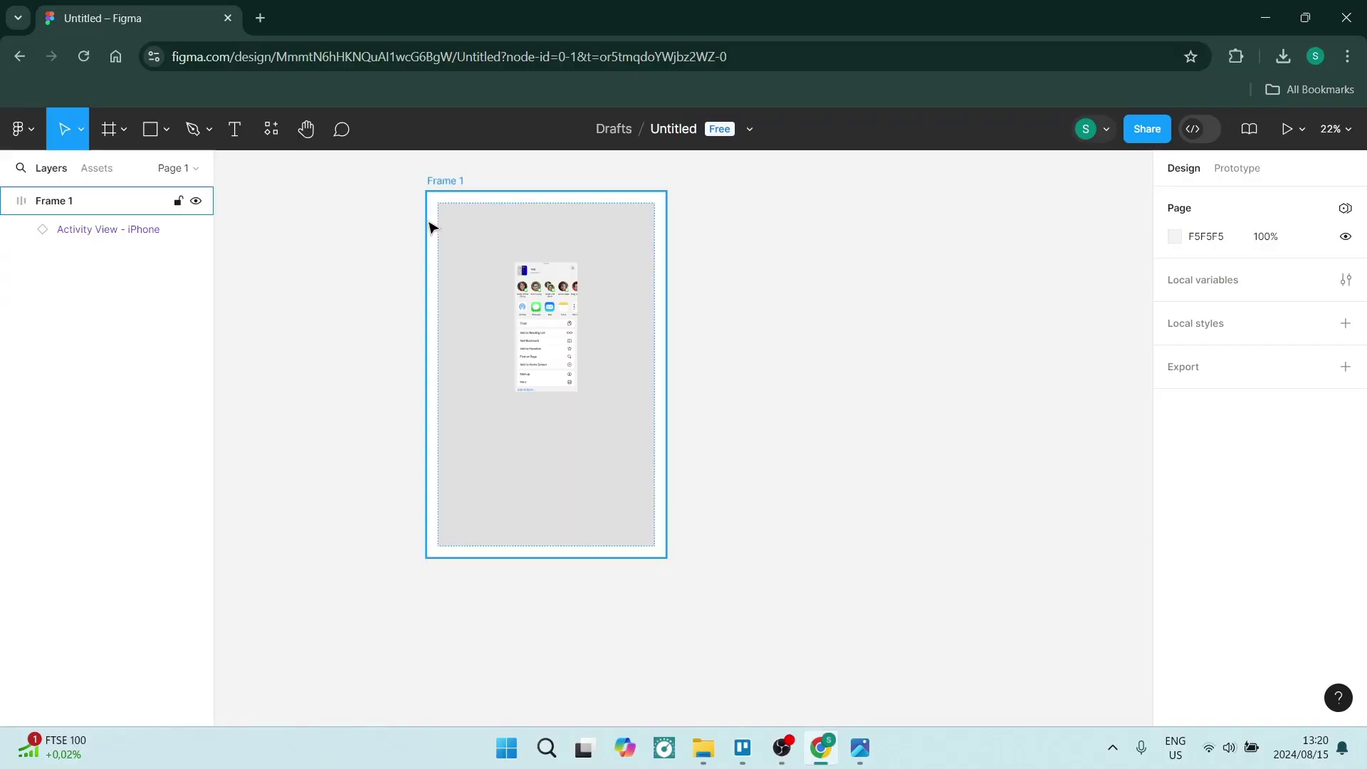
# Select Frame 1 and set its width and height to hug contents.
pyautogui.click(438, 182)
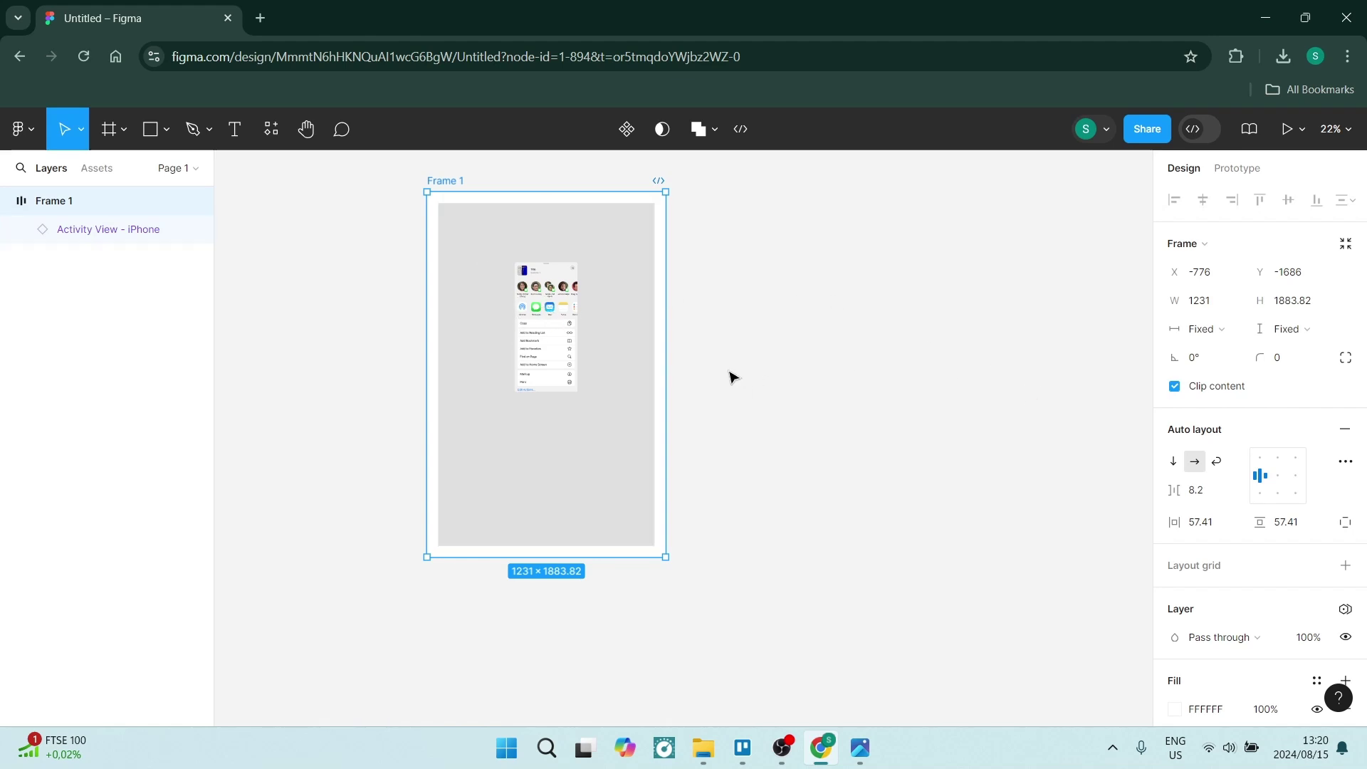
pyautogui.moveTo(668, 559)
pyautogui.mouseDown()
pyautogui.moveTo(546, 450)
pyautogui.moveTo(666, 430)
pyautogui.moveTo(651, 582)
pyautogui.moveTo(672, 588)
pyautogui.moveTo(666, 555)
pyautogui.mouseUp()
pyautogui.click(1216, 333)
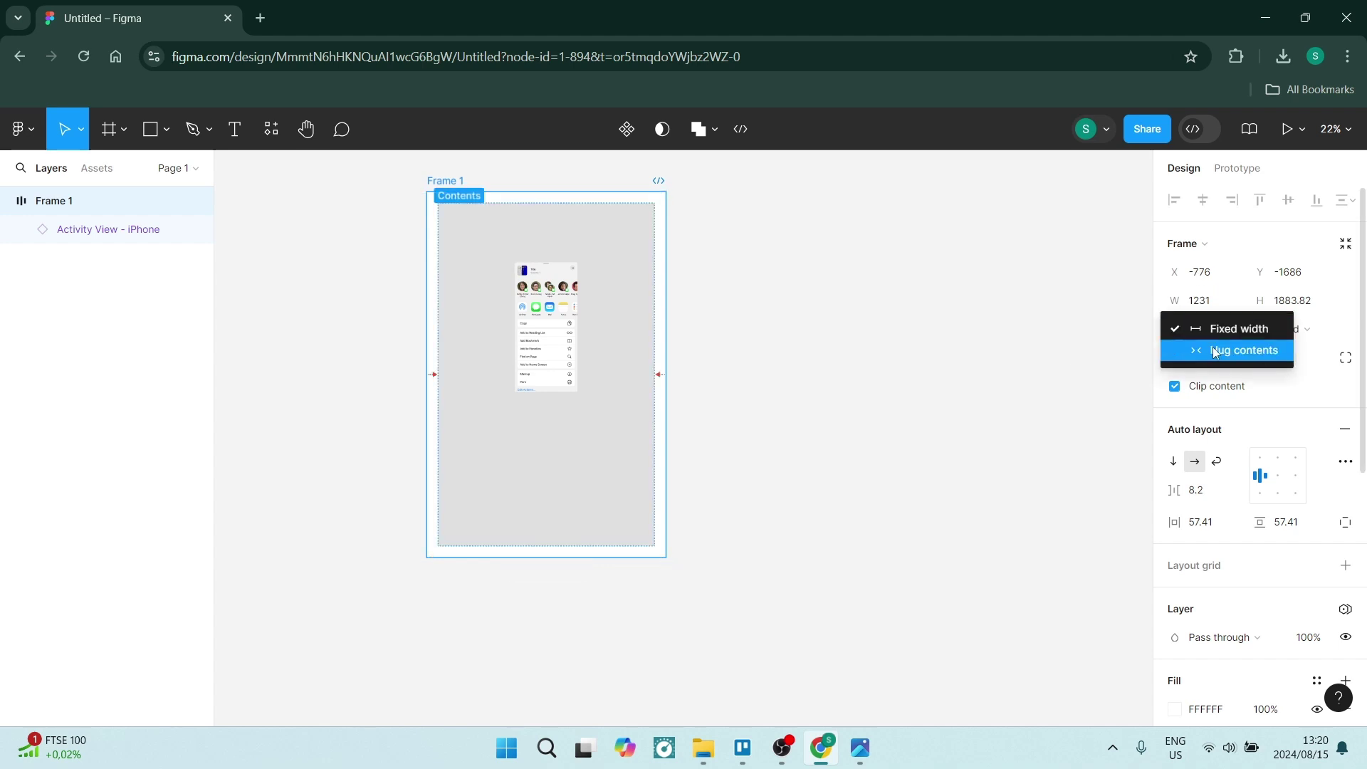
pyautogui.click(1215, 351)
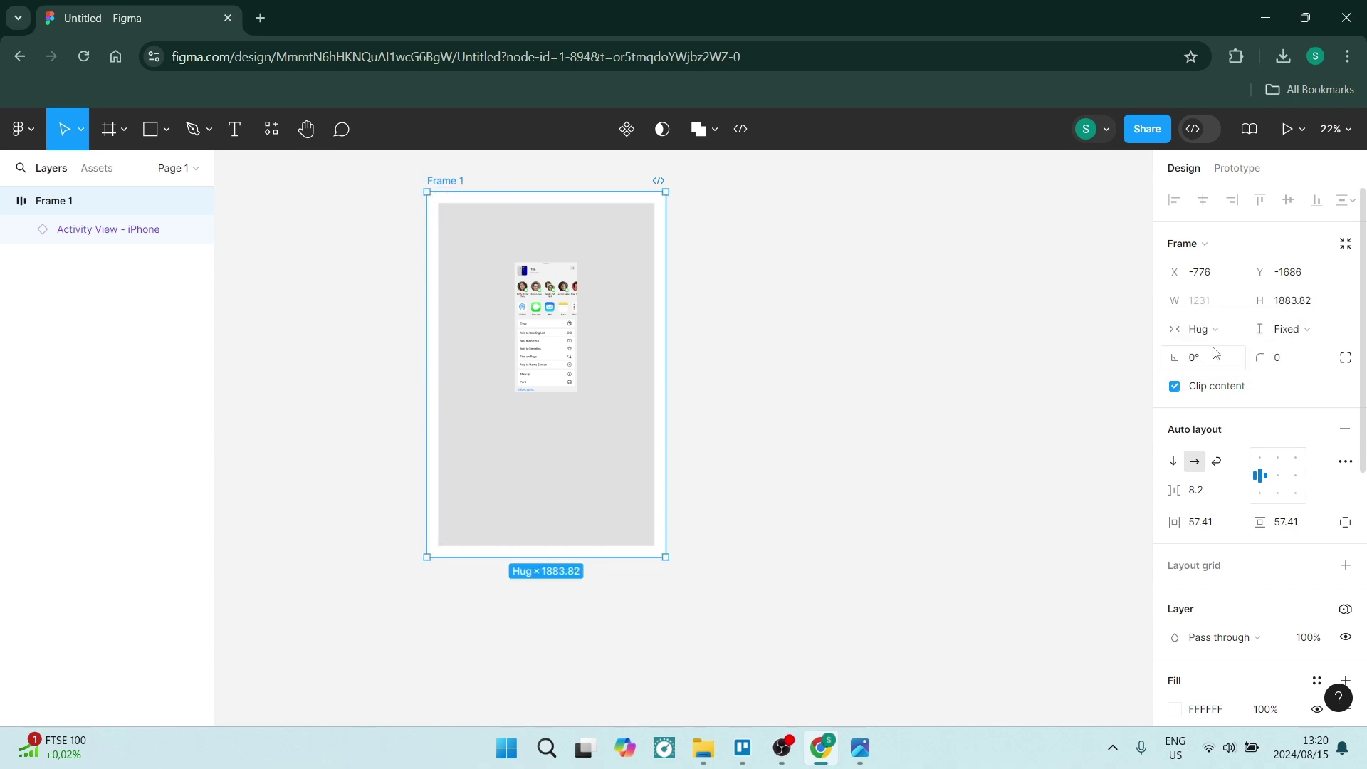
pyautogui.click(1275, 338)
pyautogui.click(1262, 352)
# Undo a trial stretch and return Frame 1 to fixed width (1231) and fixed height.
pyautogui.moveTo(663, 557); pyautogui.dragTo(664, 583)
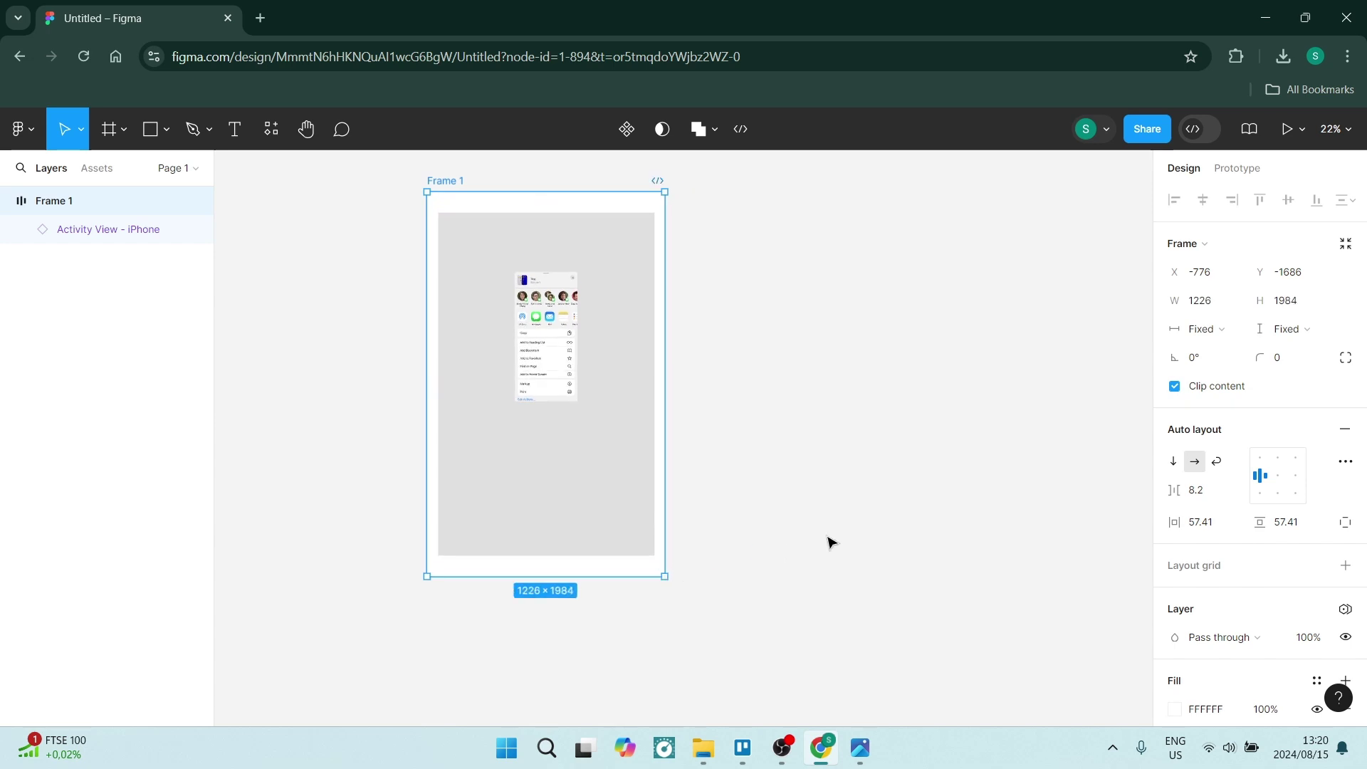
pyautogui.hotkey('ctrl', 'z')
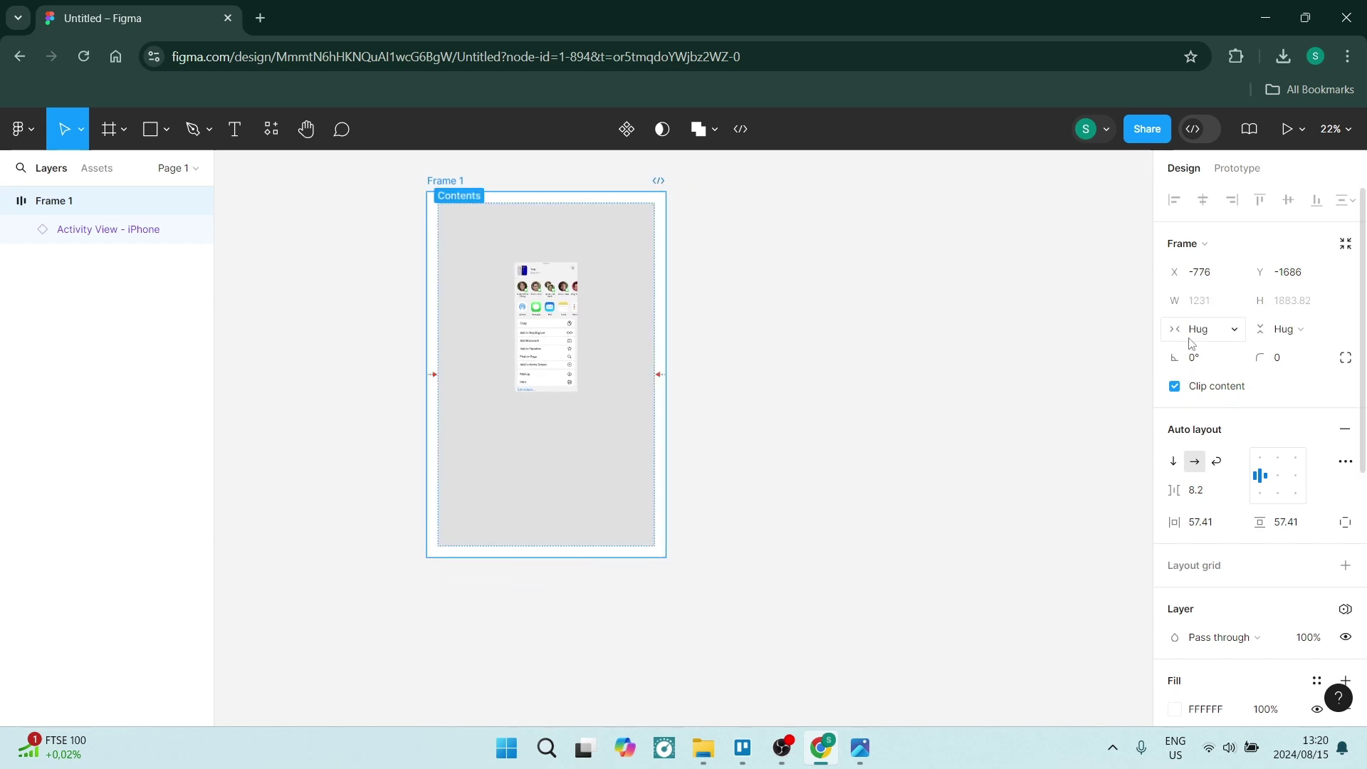
pyautogui.click(1197, 329)
pyautogui.click(1217, 306)
pyautogui.click(1288, 329)
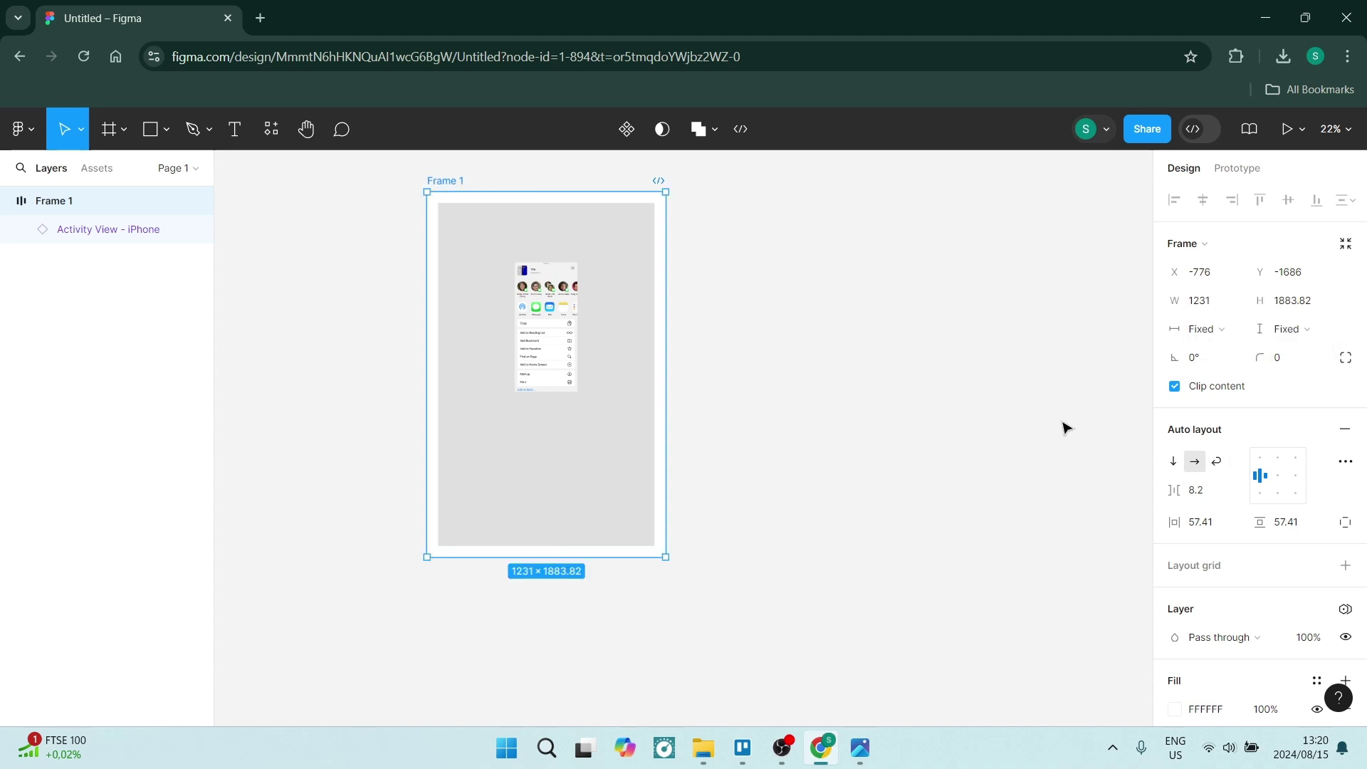
# Scale Frame 1 and its contents proportionally to 1.36x (1671 × 2557.15).
pyautogui.click(80, 133)
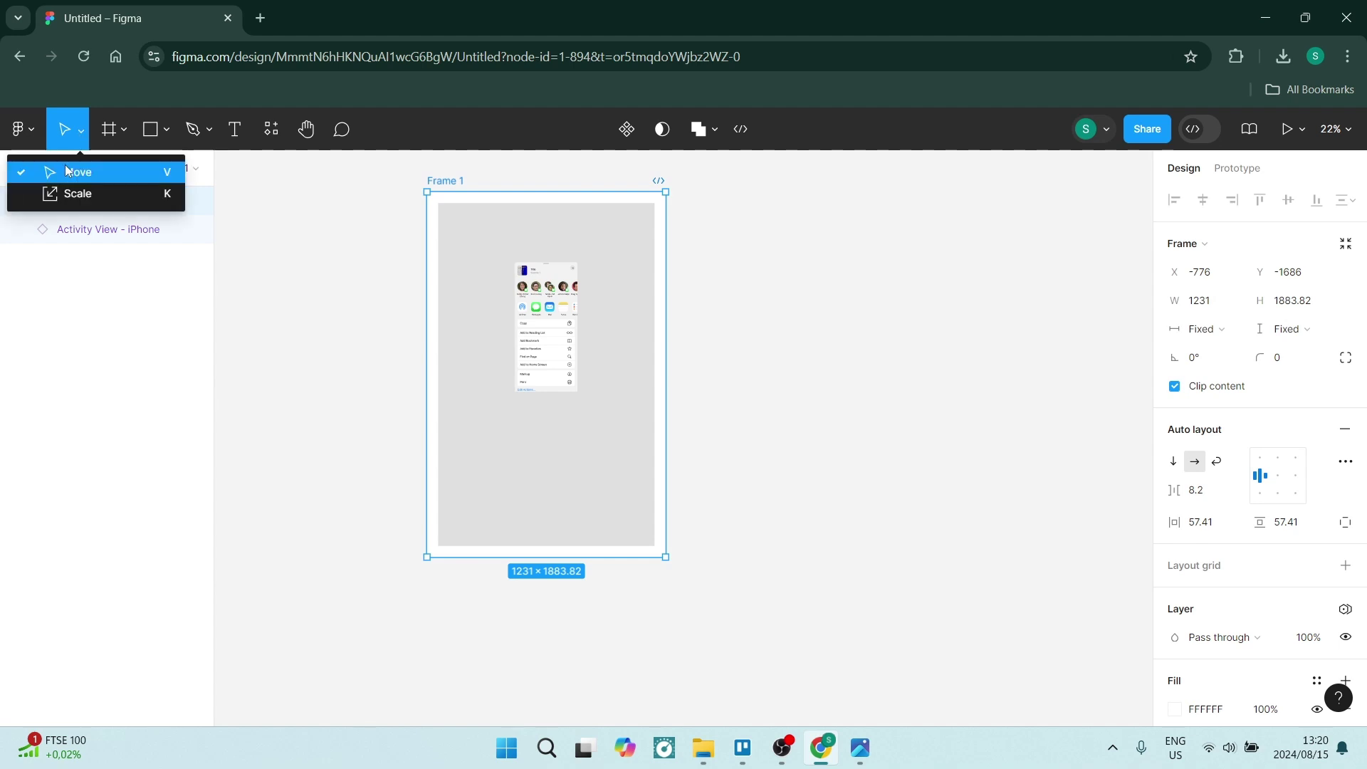
pyautogui.click(68, 195)
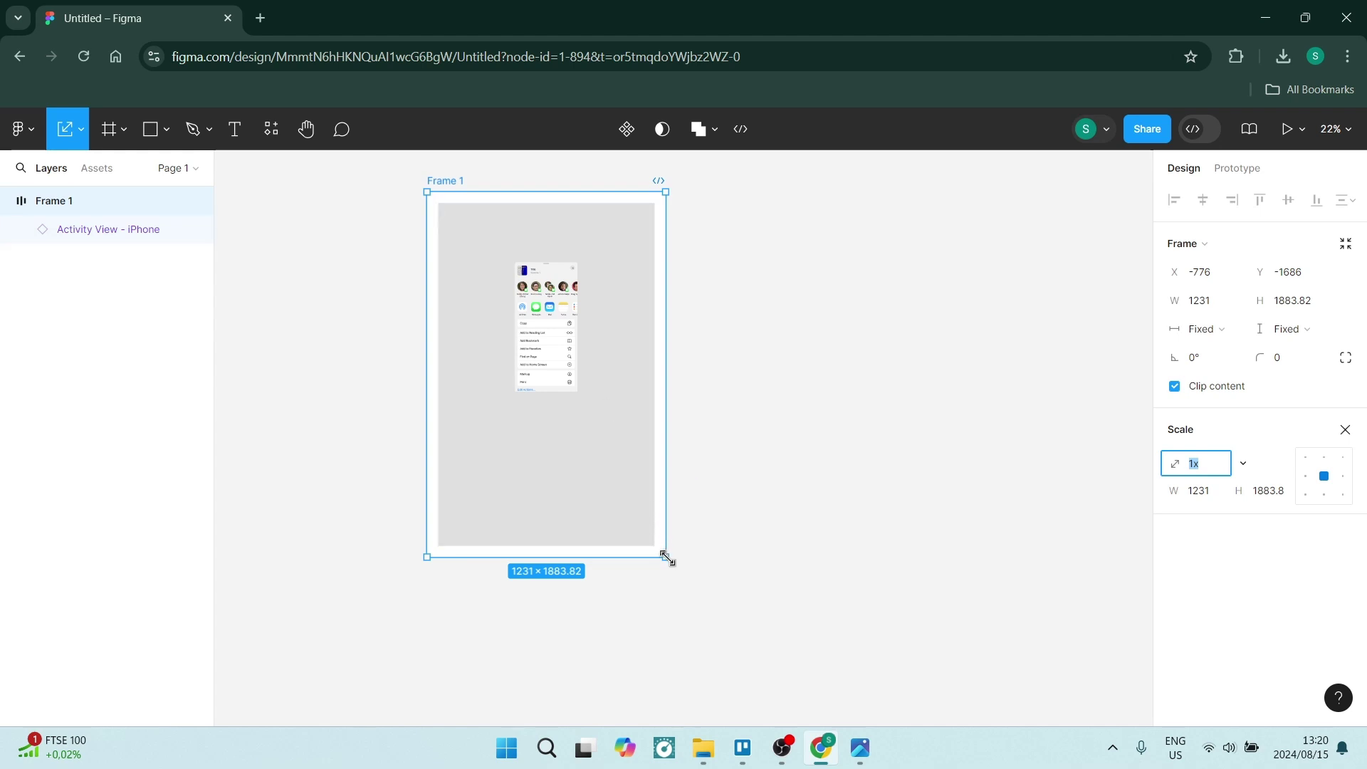
pyautogui.moveTo(665, 557)
pyautogui.mouseDown()
pyautogui.moveTo(662, 507)
pyautogui.moveTo(572, 372)
pyautogui.moveTo(754, 596)
pyautogui.mouseUp()
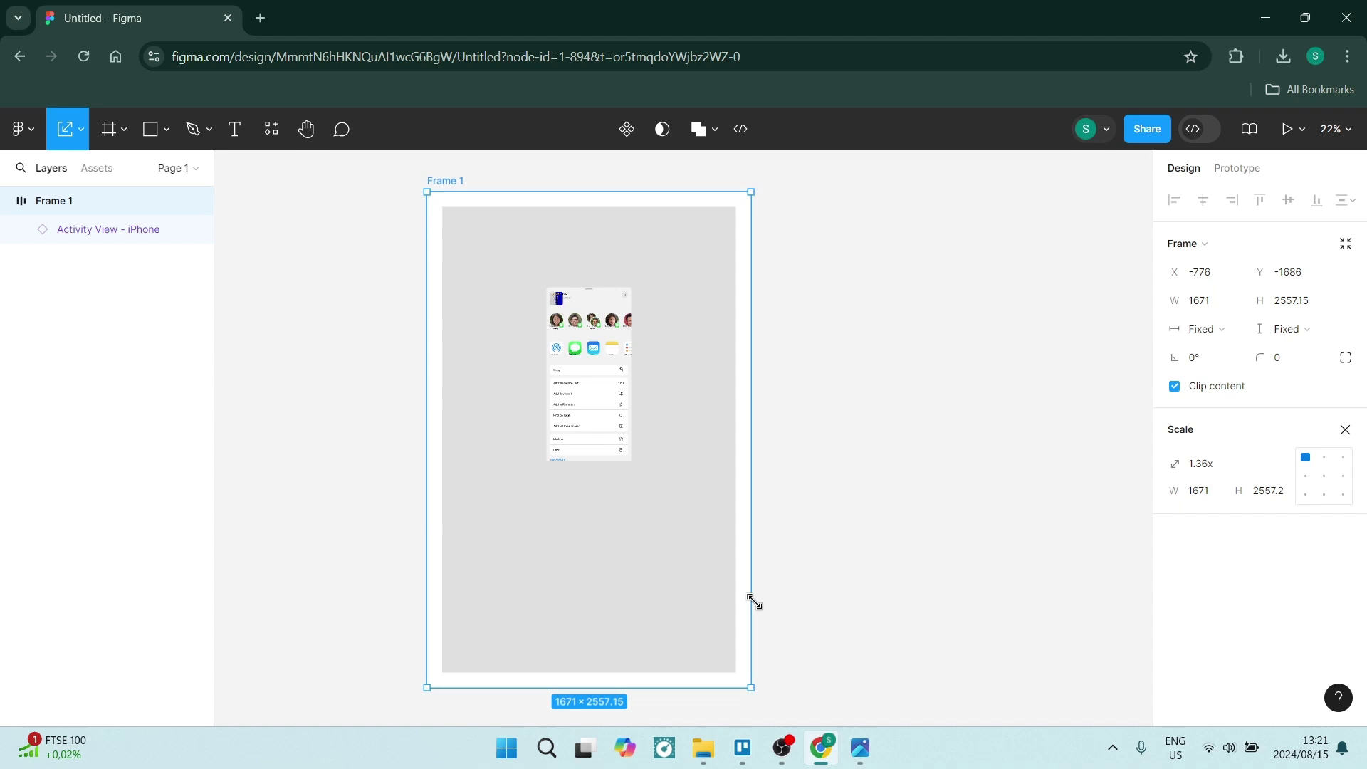